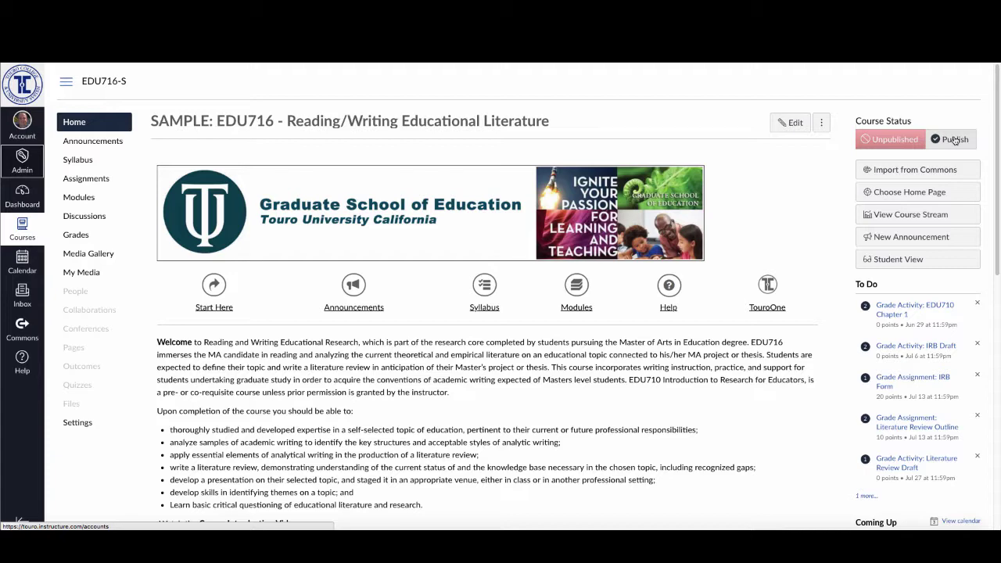
# Publish the SAMPLE: EDU716 course from the Course Status sidebar on its home page
pyautogui.click(954, 139)
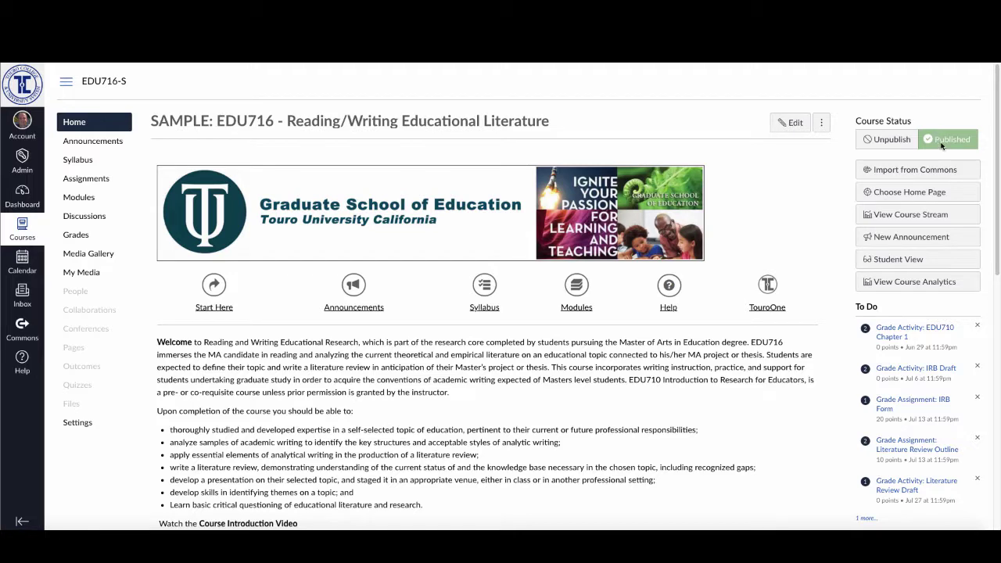
# In Acute Care 1 settings, set the Starts date to July 30, 2018 at 9:00 am
pyautogui.click(77, 423)
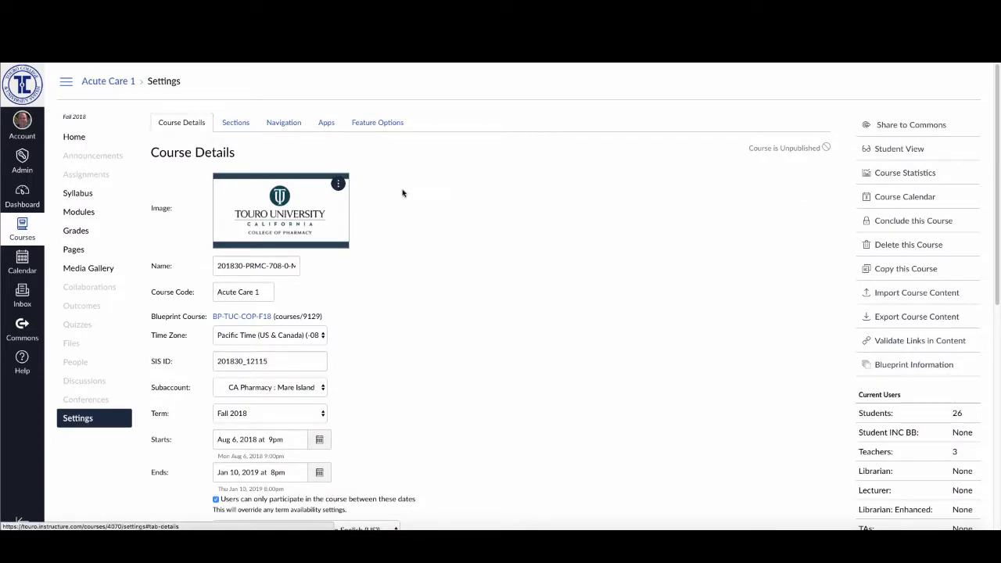
pyautogui.scroll(-3, 414, 238)
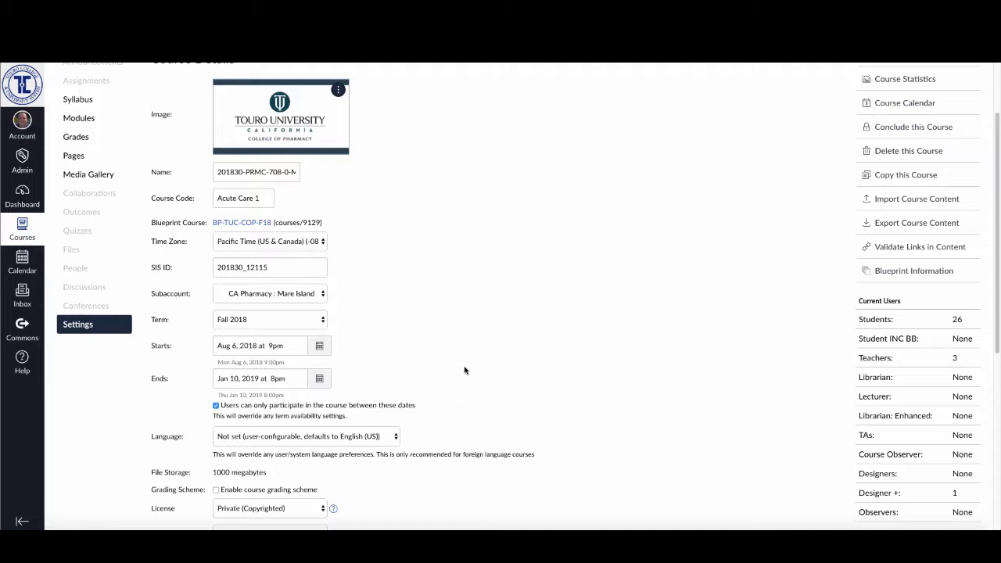
pyautogui.click(319, 347)
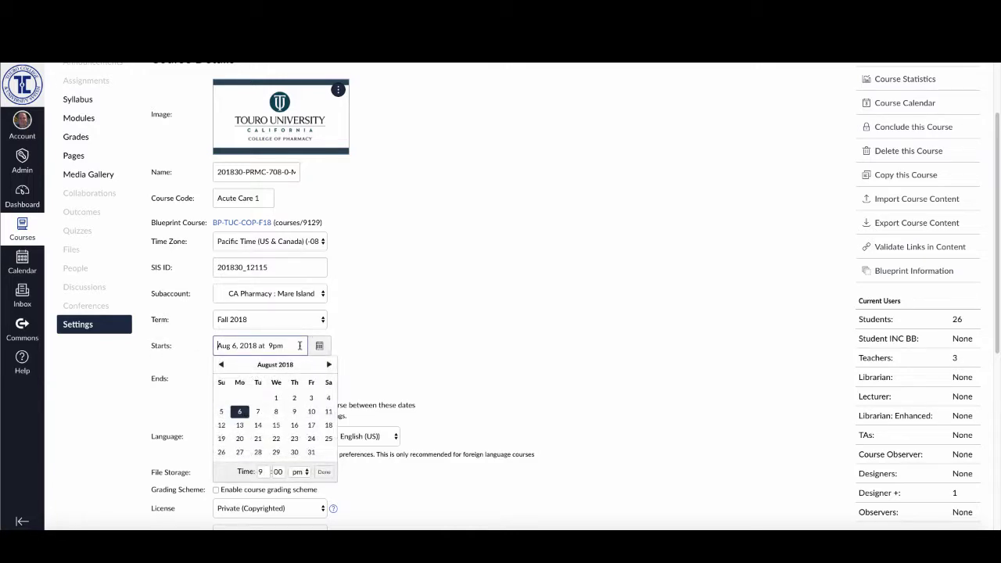
pyautogui.click(221, 365)
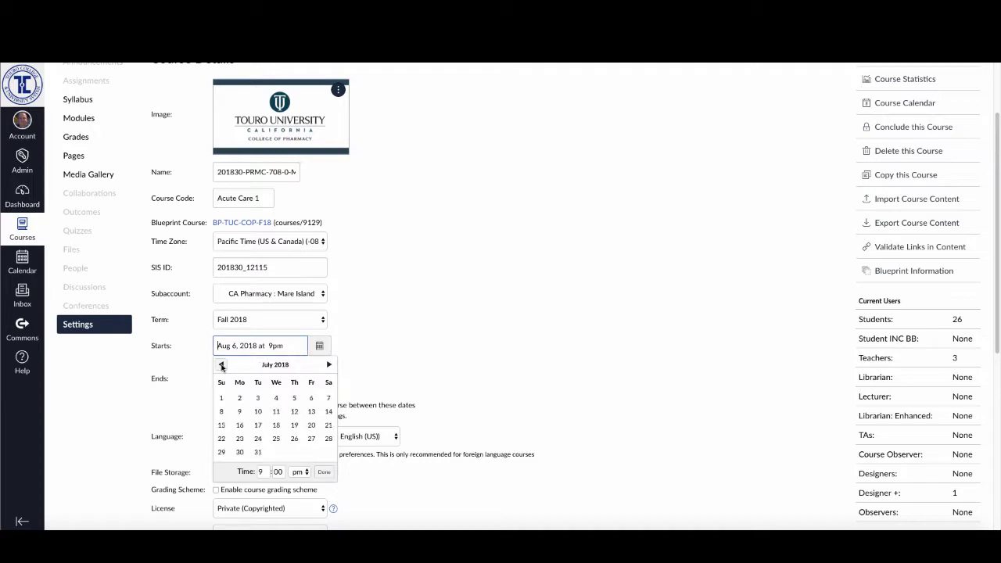
pyautogui.click(240, 452)
pyautogui.click(303, 472)
pyautogui.click(297, 461)
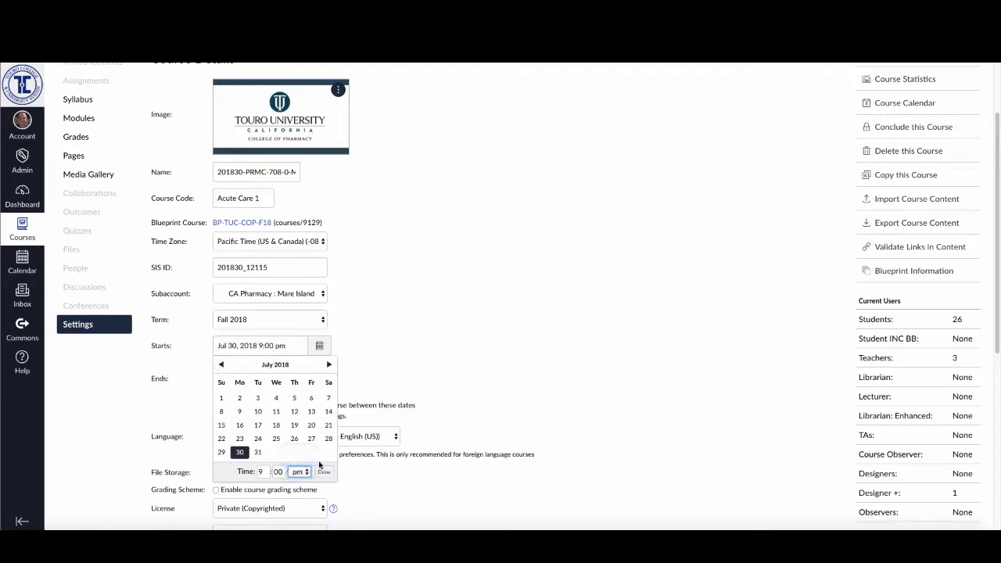
pyautogui.click(325, 473)
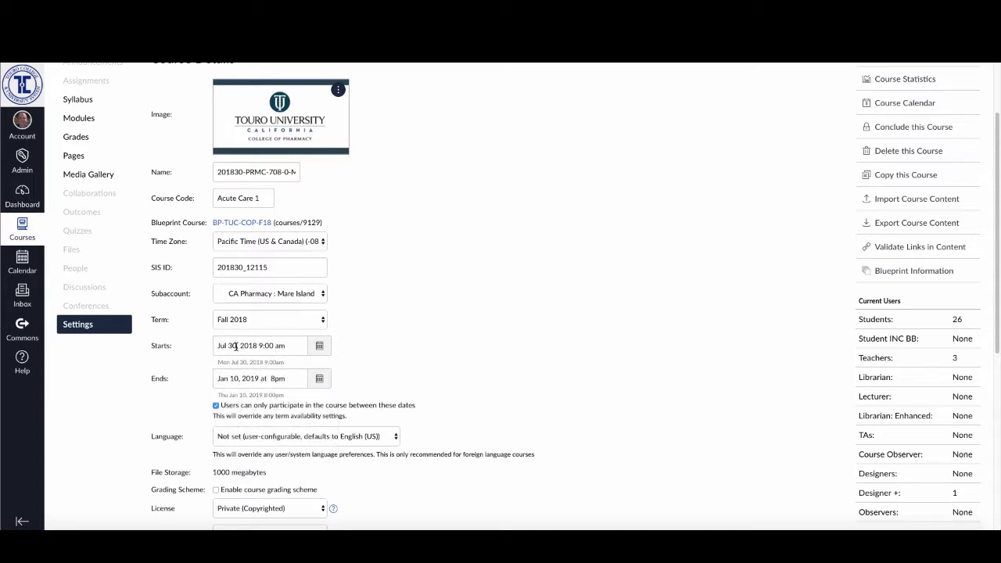
pyautogui.scroll(-5, 369, 347)
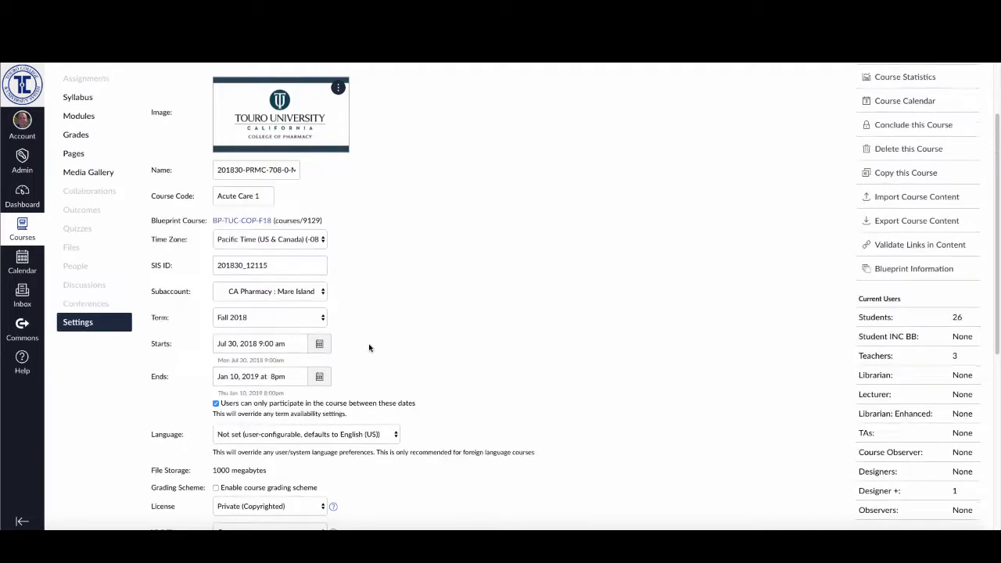
pyautogui.scroll(-5, 370, 347)
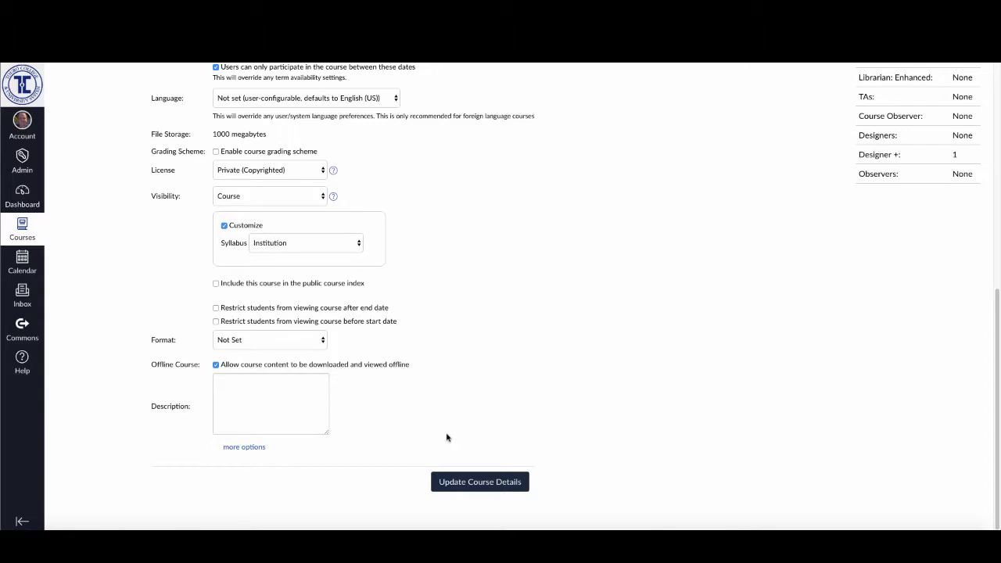
# Save the Acute Care 1 course details with the new start date
pyautogui.click(486, 483)
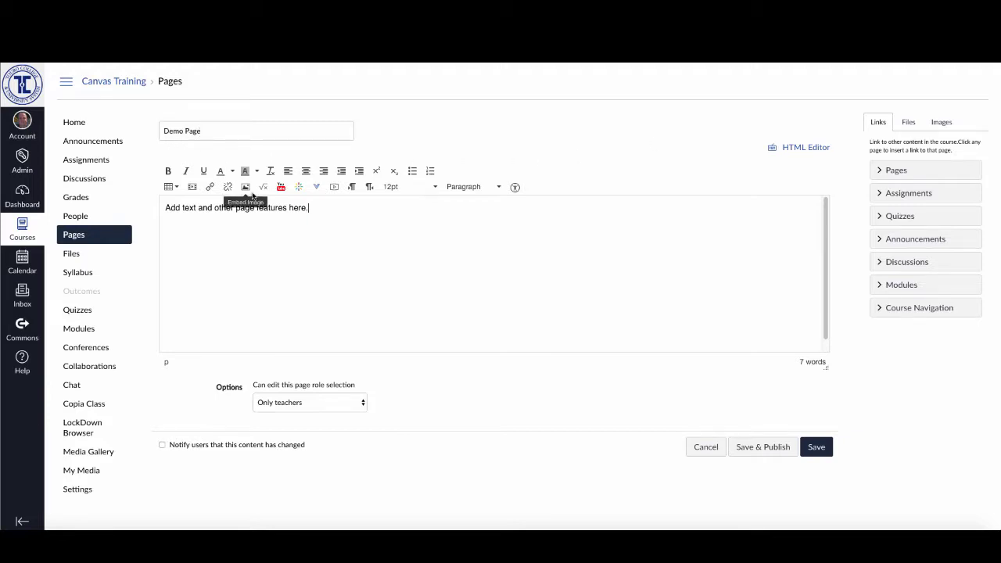
# Save the Demo Page and publish it, re-saving it with Save & Publish
pyautogui.click(817, 447)
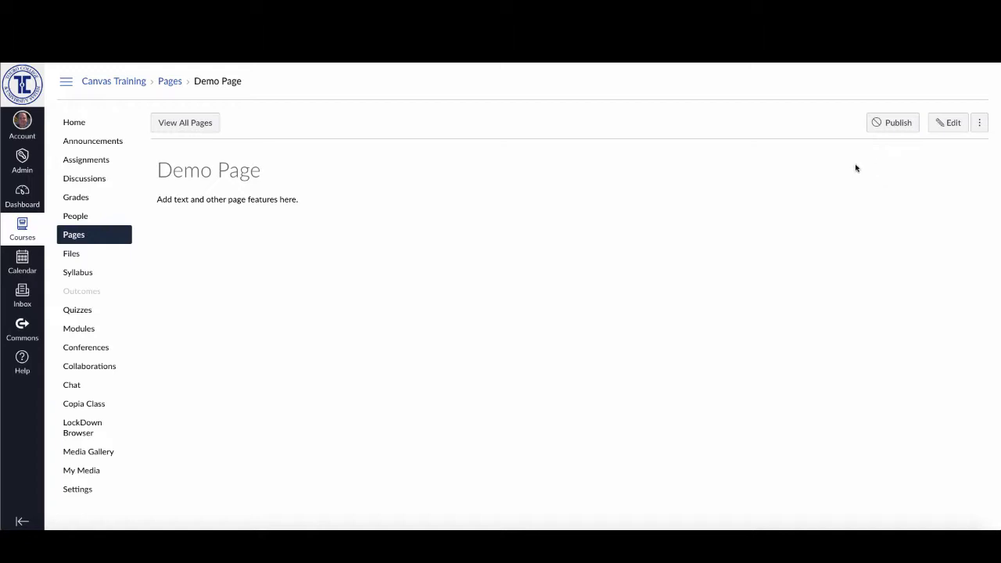
pyautogui.click(895, 126)
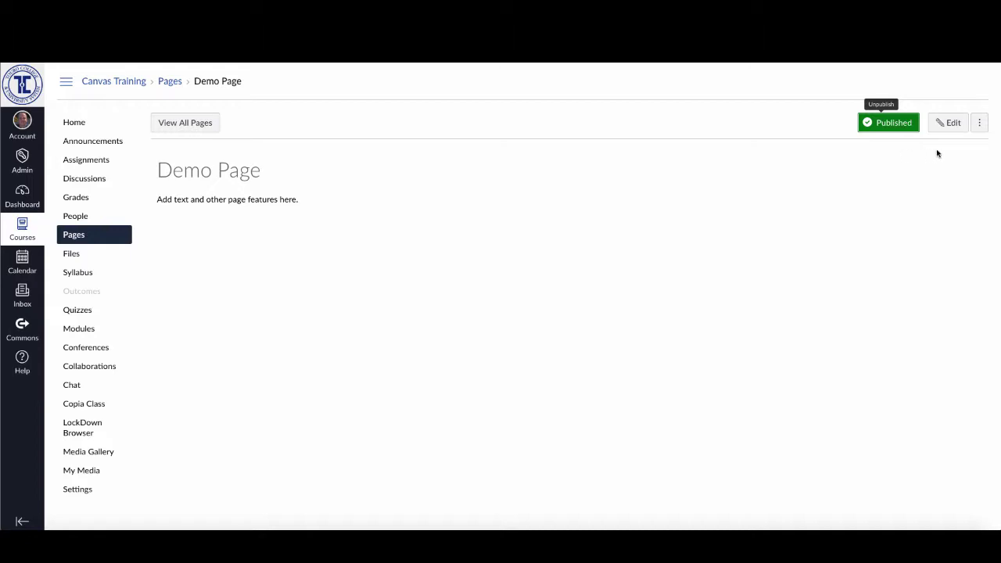
pyautogui.click(948, 122)
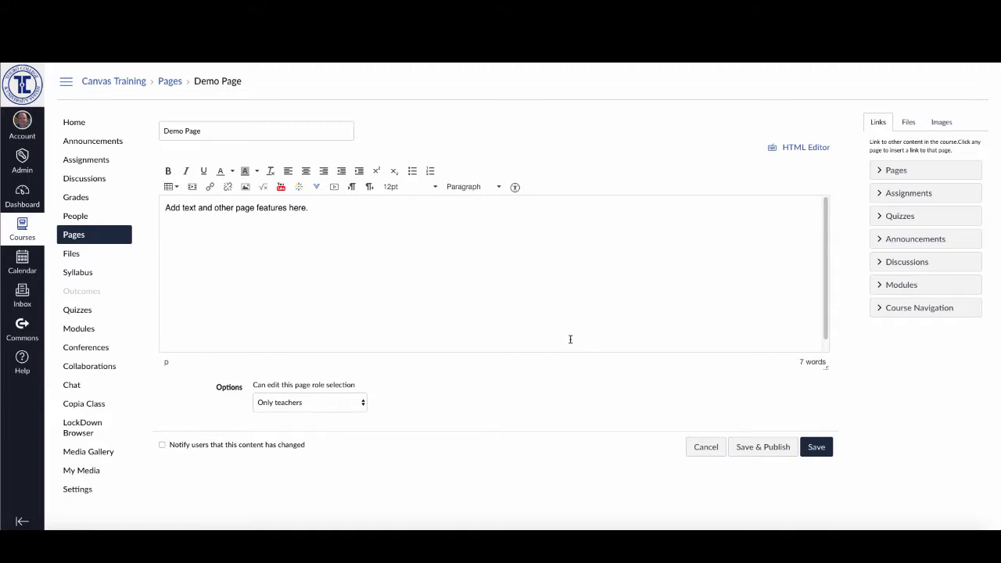
pyautogui.click(765, 446)
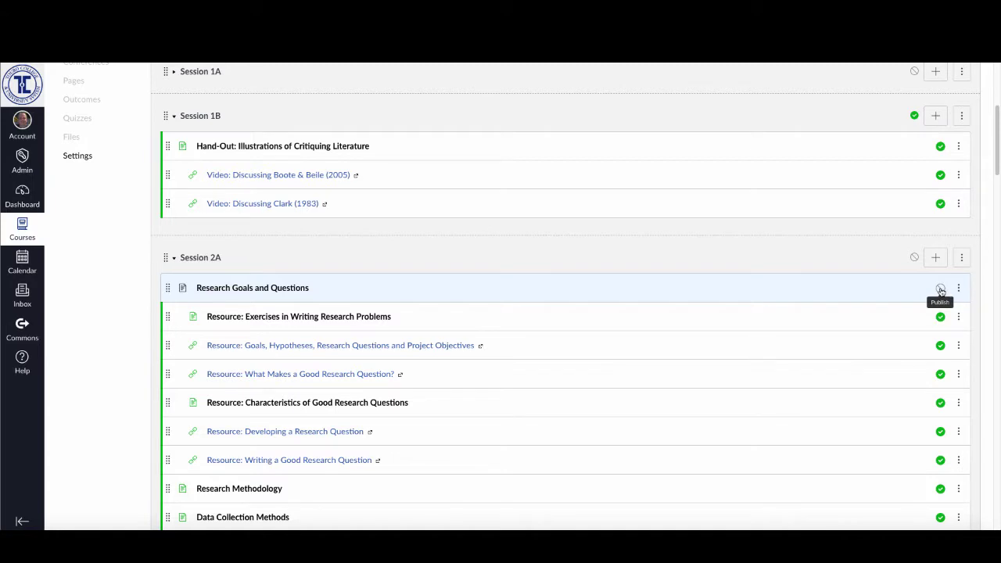
# Publish the 'Research Goals and Questions' page in Session 2A and review the modules list
pyautogui.click(941, 289)
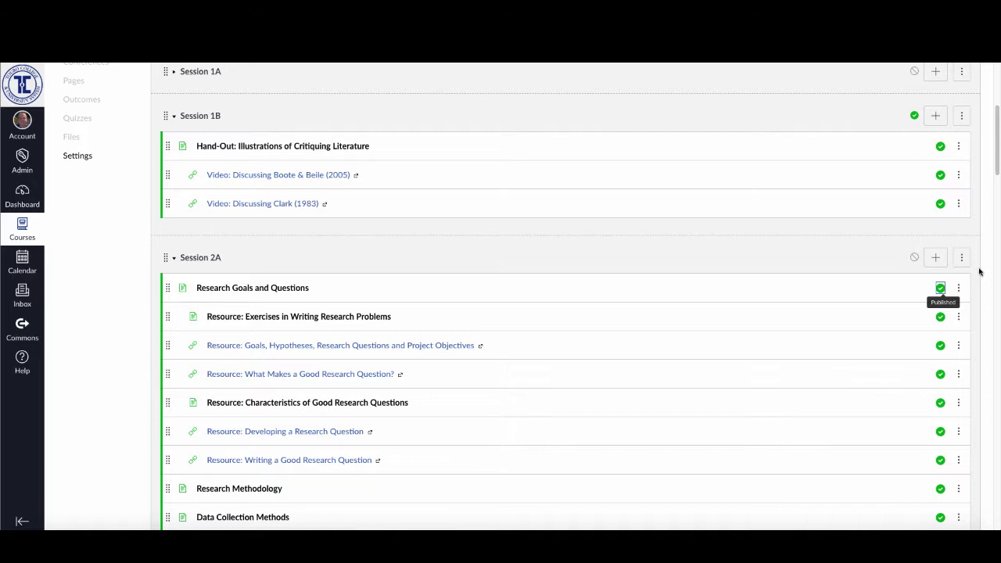
pyautogui.scroll(-1, 973, 381)
pyautogui.scroll(-3, 973, 381)
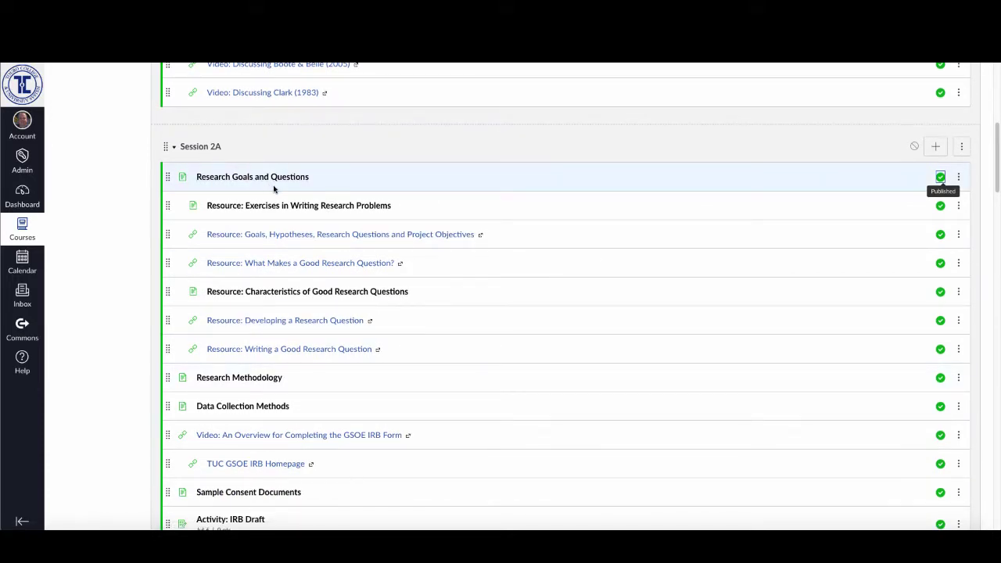
pyautogui.scroll(-1, 547, 207)
pyautogui.scroll(-1, 845, 258)
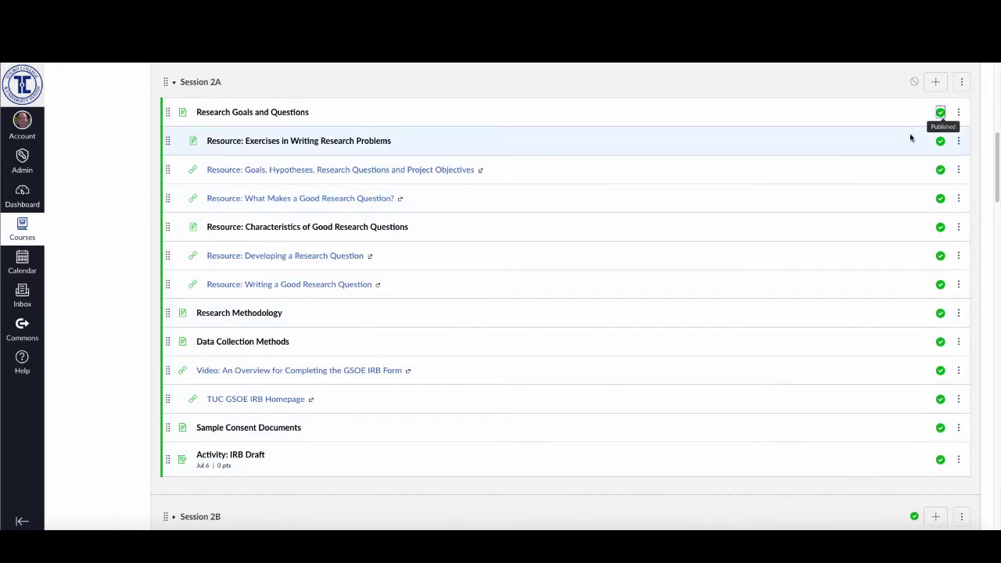
pyautogui.scroll(1, 912, 129)
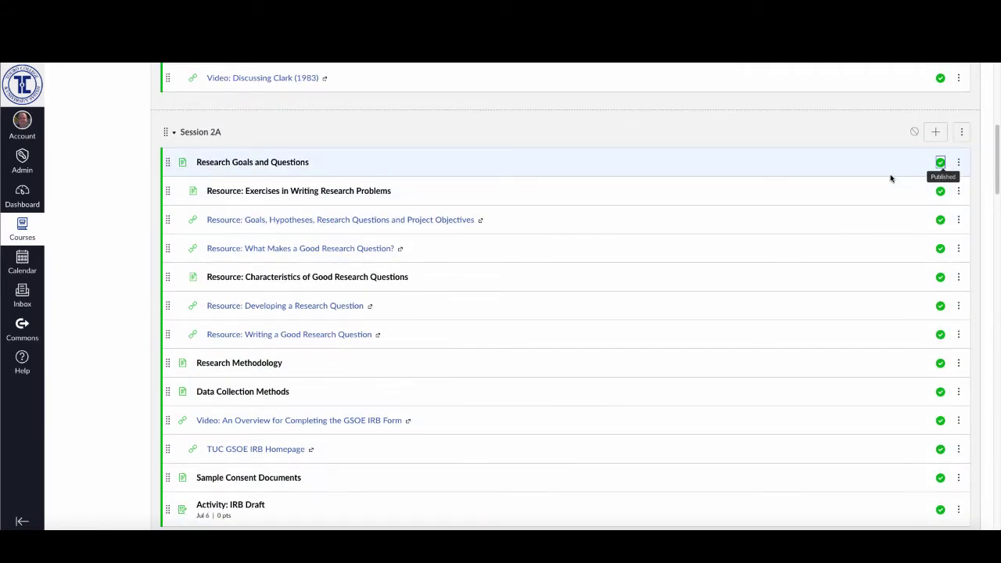
pyautogui.scroll(1, 891, 178)
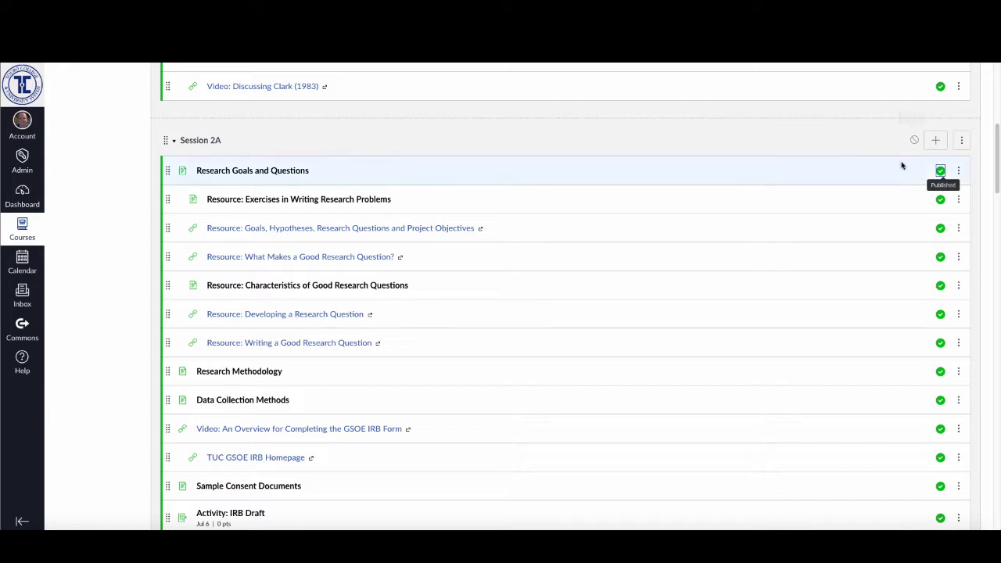
# Publish the Session 2A and Session 1A modules from their header icons
pyautogui.click(914, 140)
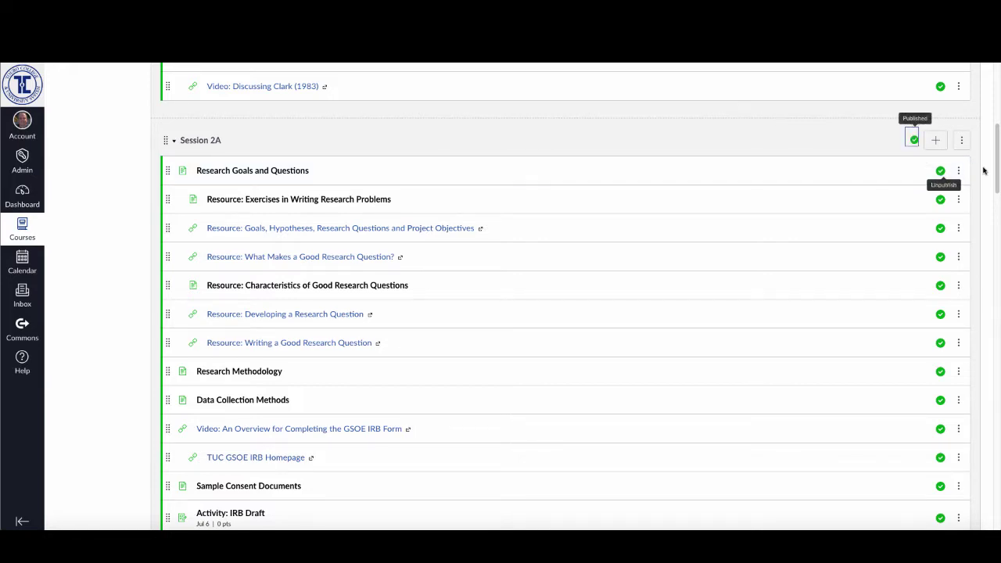
pyautogui.scroll(5, 981, 180)
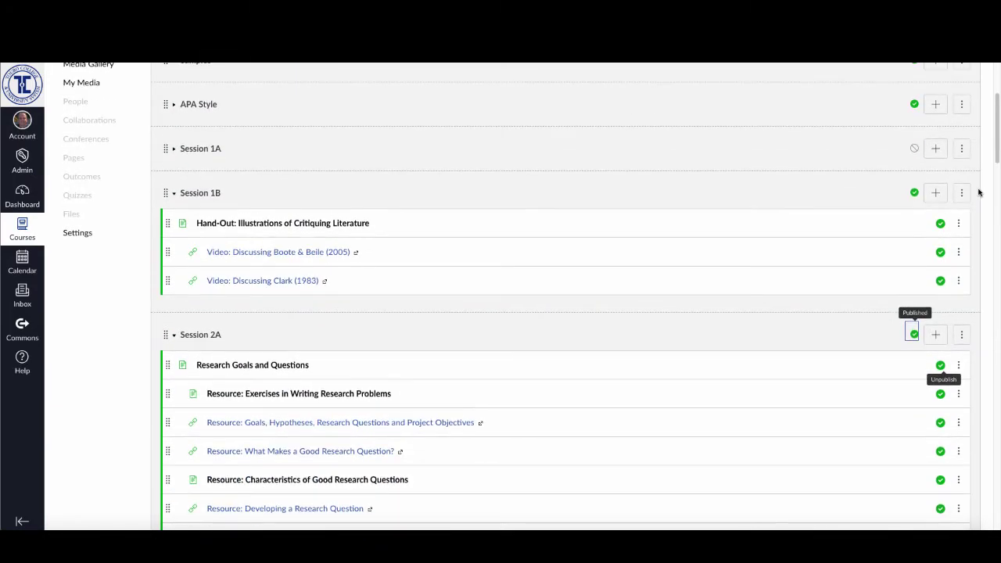
pyautogui.click(914, 148)
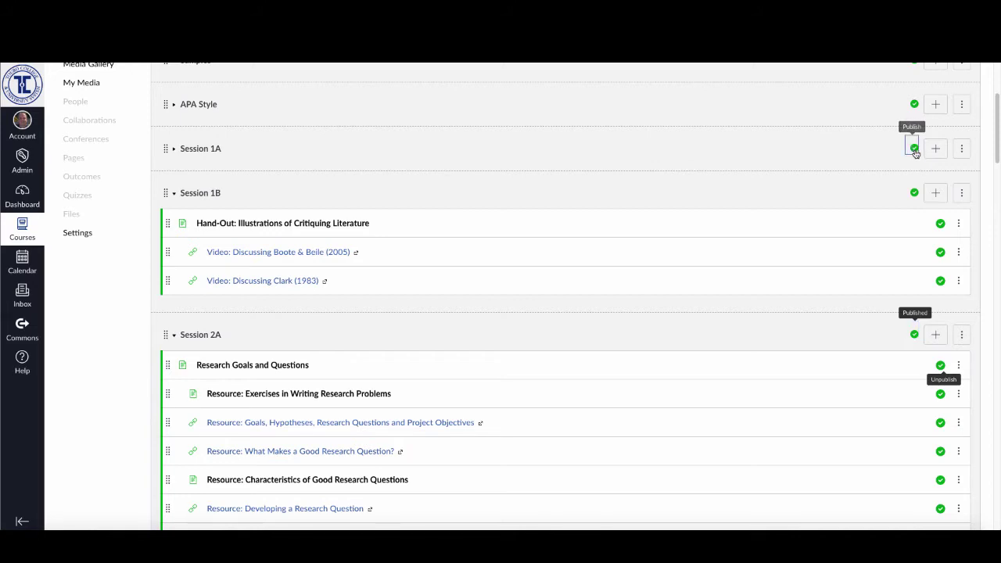
pyautogui.scroll(1, 976, 188)
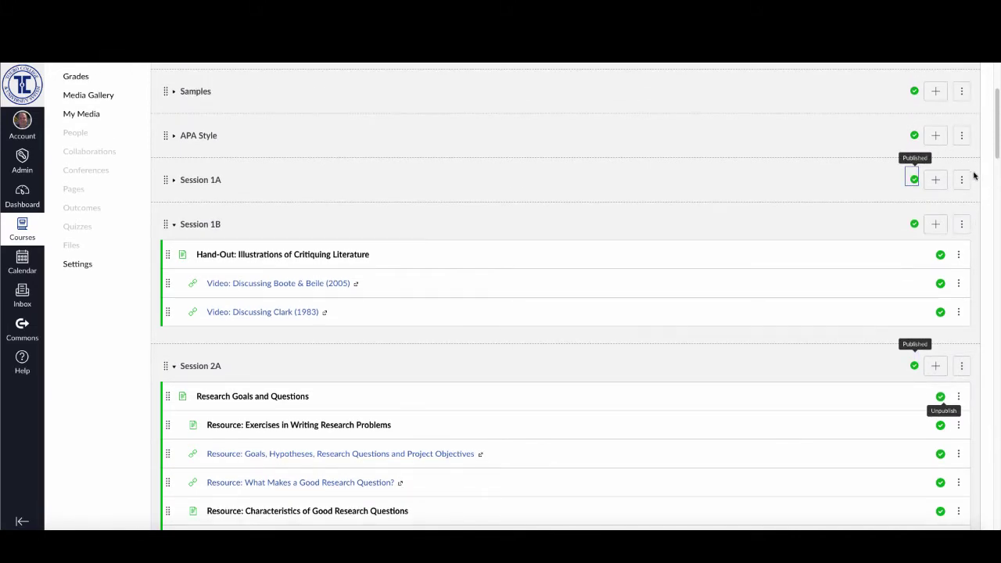
pyautogui.scroll(1, 977, 188)
pyautogui.scroll(1, 977, 185)
pyautogui.scroll(-5, 977, 183)
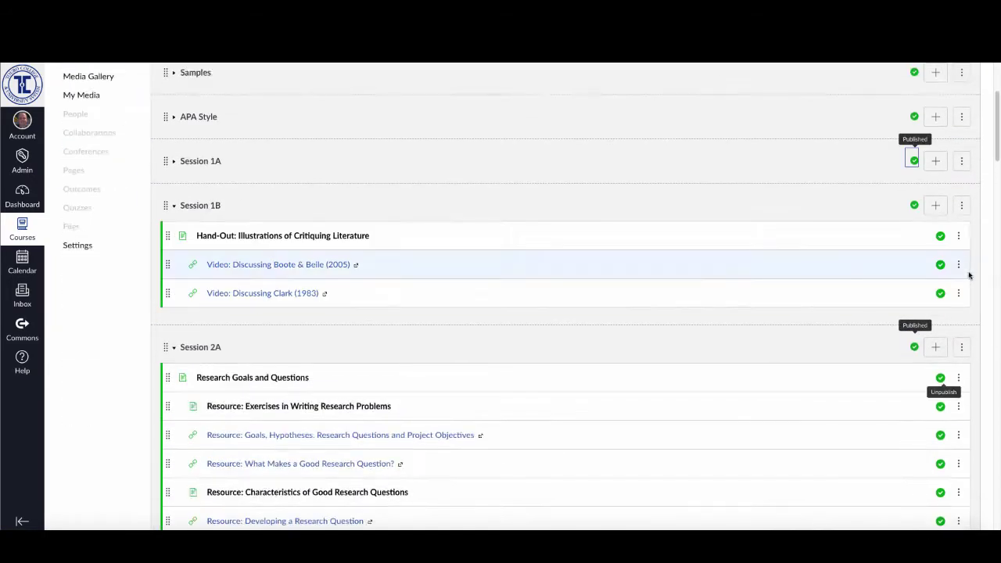
pyautogui.scroll(-3, 967, 288)
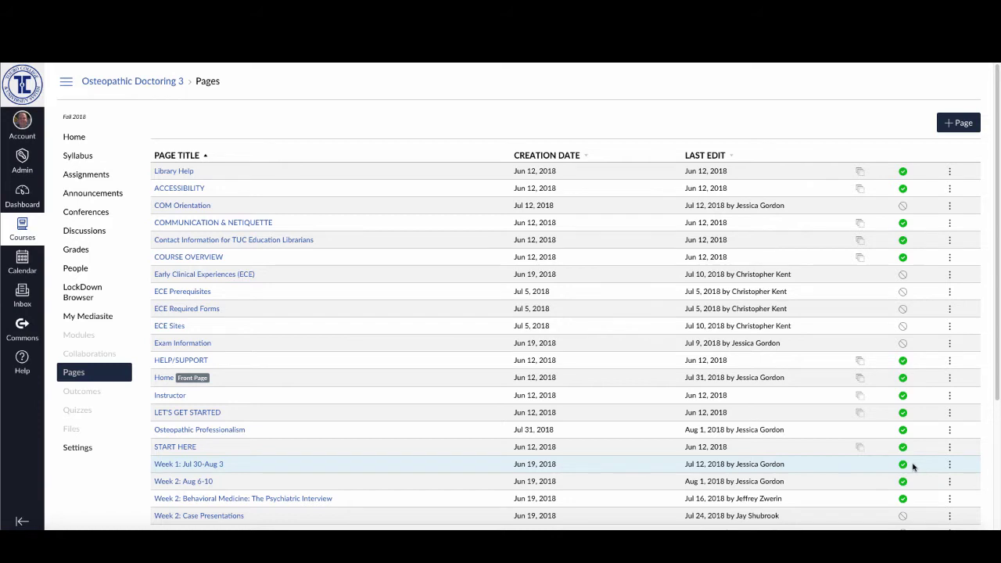
pyautogui.scroll(-1, 913, 476)
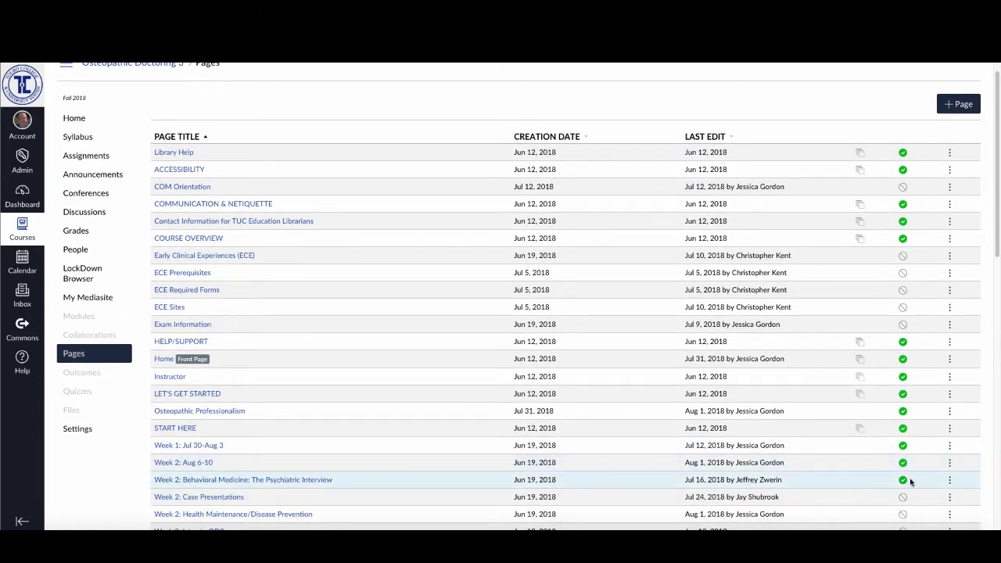